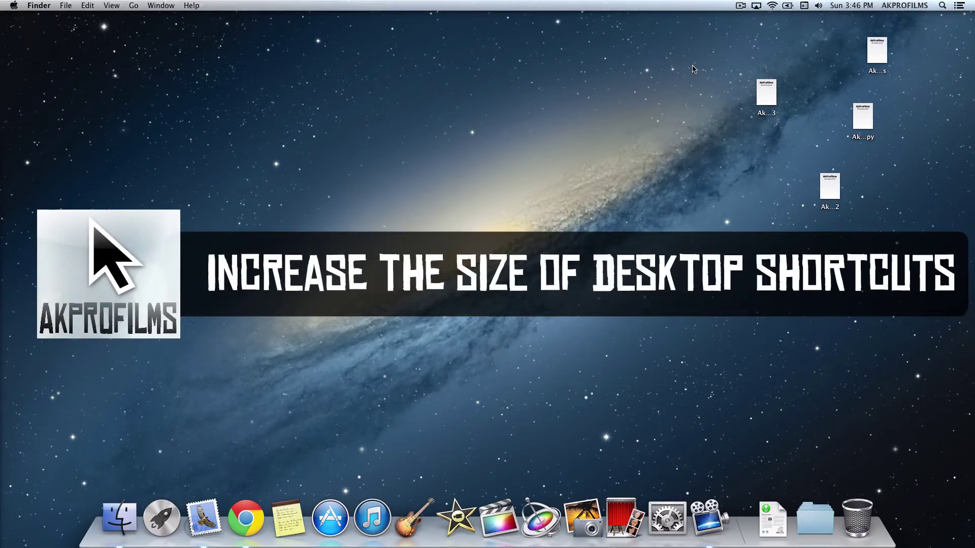
# - Open Show View Options from the desktop's context menu and move the Desktop options window aside
pyautogui.moveTo(728, 50); pyautogui.dragTo(790, 108)
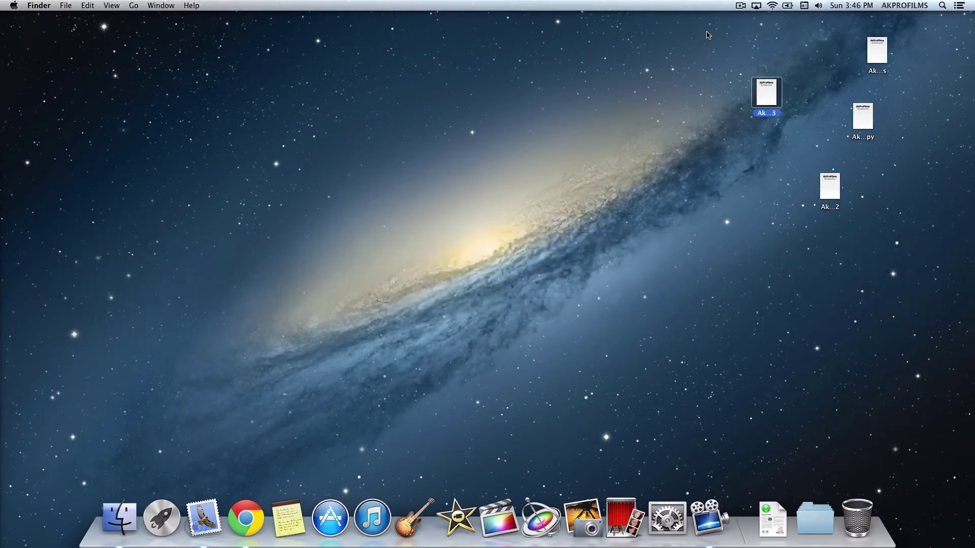
pyautogui.moveTo(689, 19)
pyautogui.mouseDown()
pyautogui.moveTo(660, 34)
pyautogui.moveTo(676, 25)
pyautogui.mouseUp()
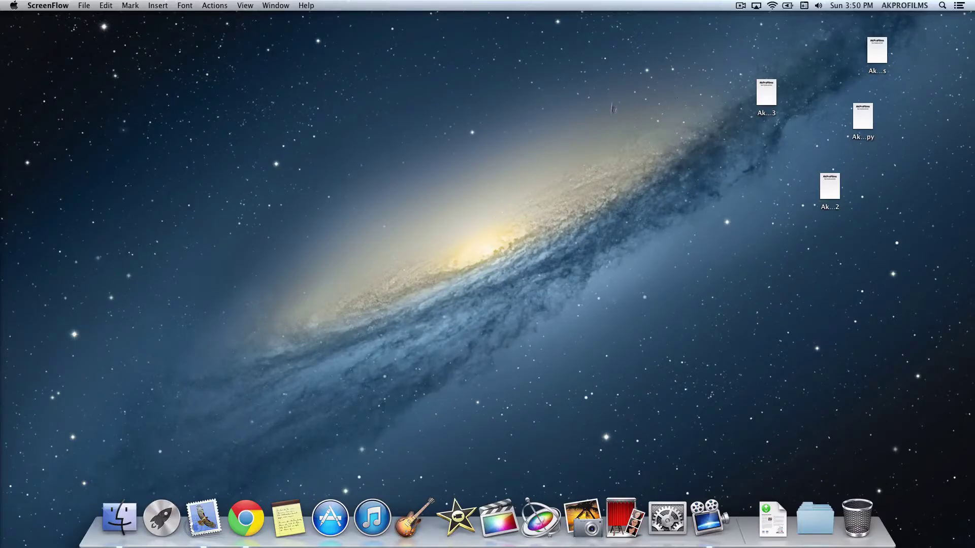
pyautogui.rightClick(607, 138)
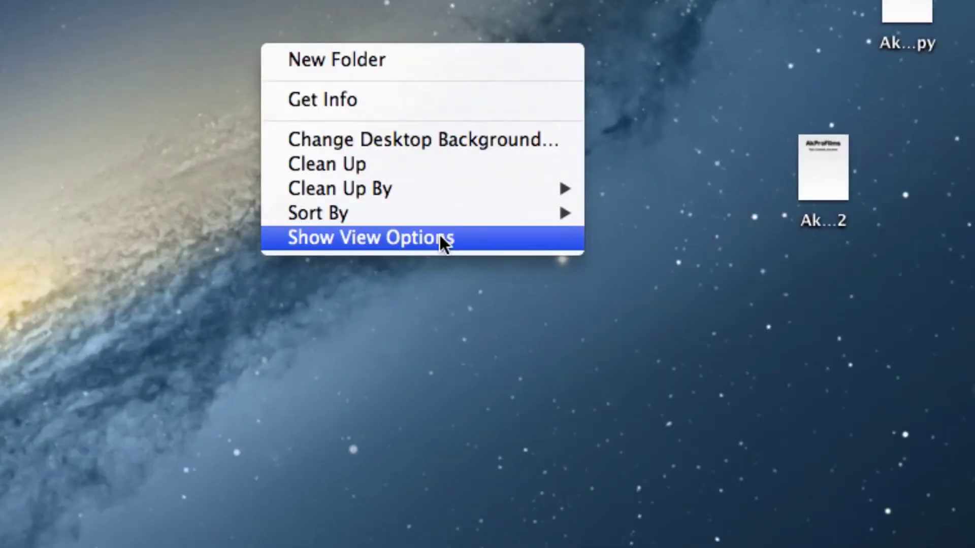
pyautogui.click(439, 238)
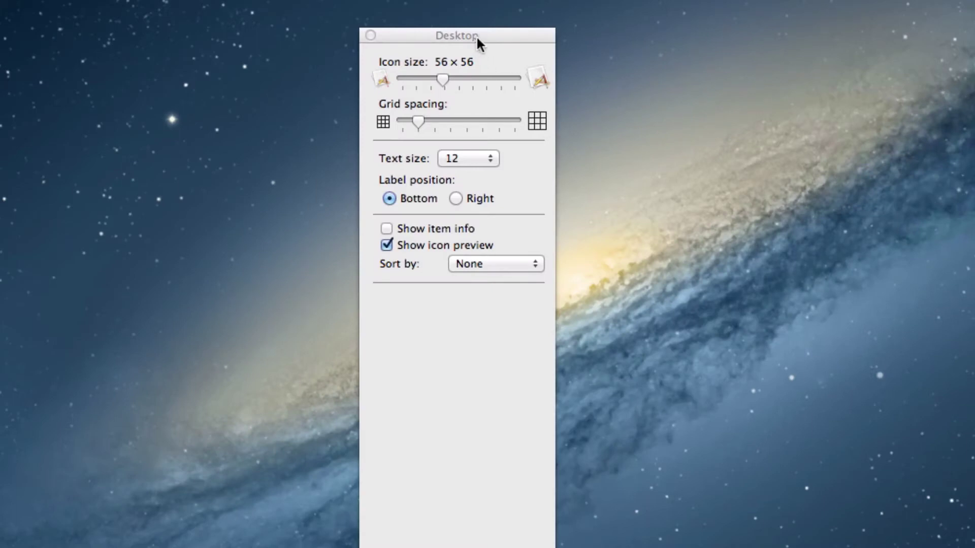
pyautogui.moveTo(486, 35); pyautogui.dragTo(583, 14)
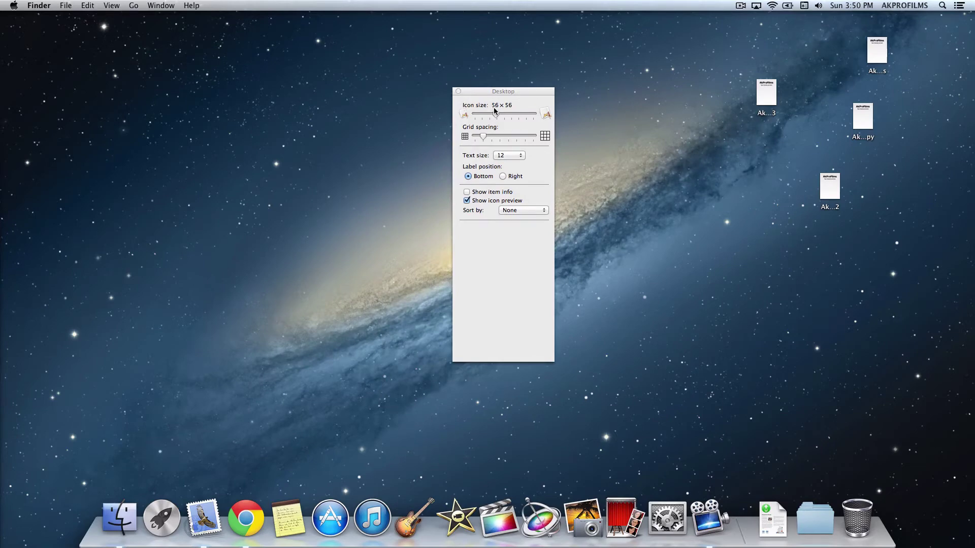
# - Enlarge desktop icons to 128 × 128 and set grid spacing to a medium gap
pyautogui.moveTo(497, 115); pyautogui.dragTo(546, 115)
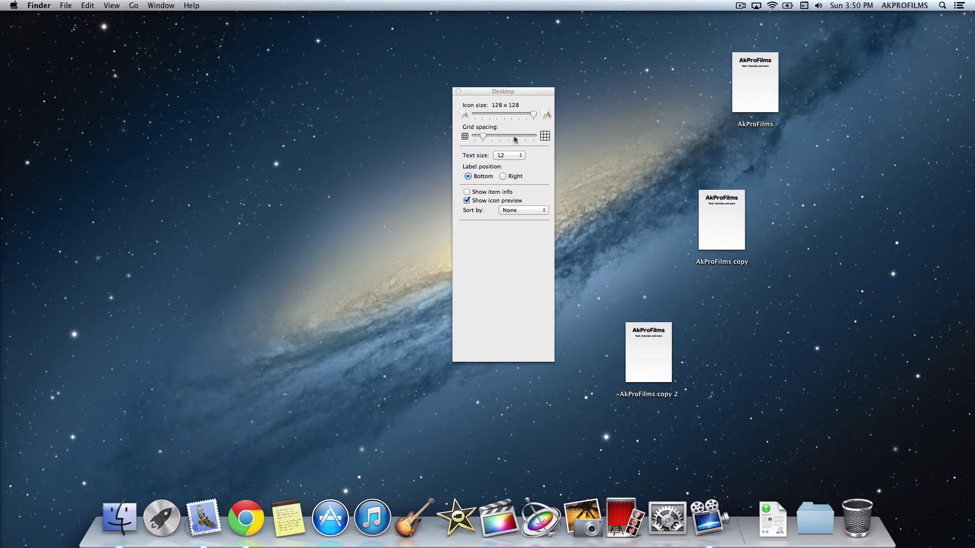
pyautogui.moveTo(484, 138); pyautogui.dragTo(575, 134)
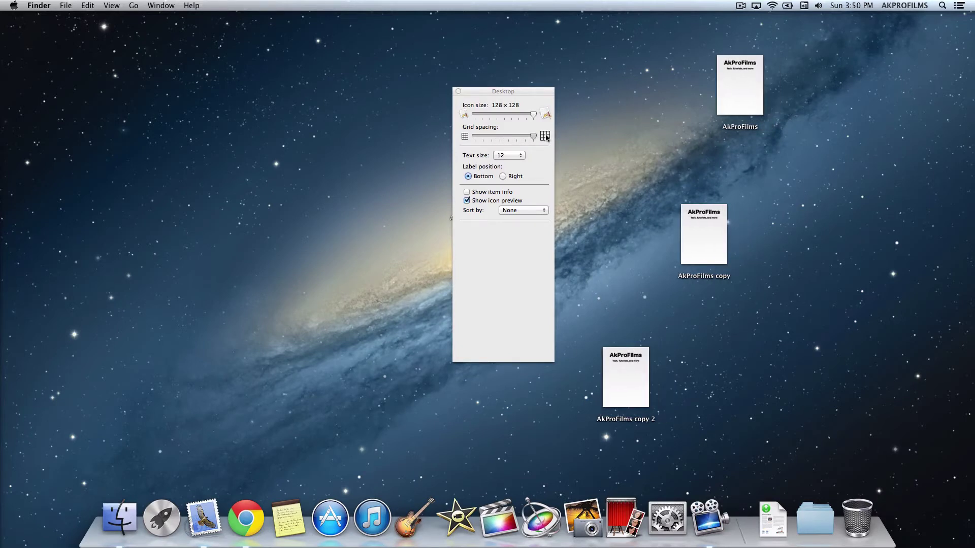
pyautogui.moveTo(543, 137); pyautogui.dragTo(567, 134)
pyautogui.moveTo(747, 97); pyautogui.dragTo(679, 97)
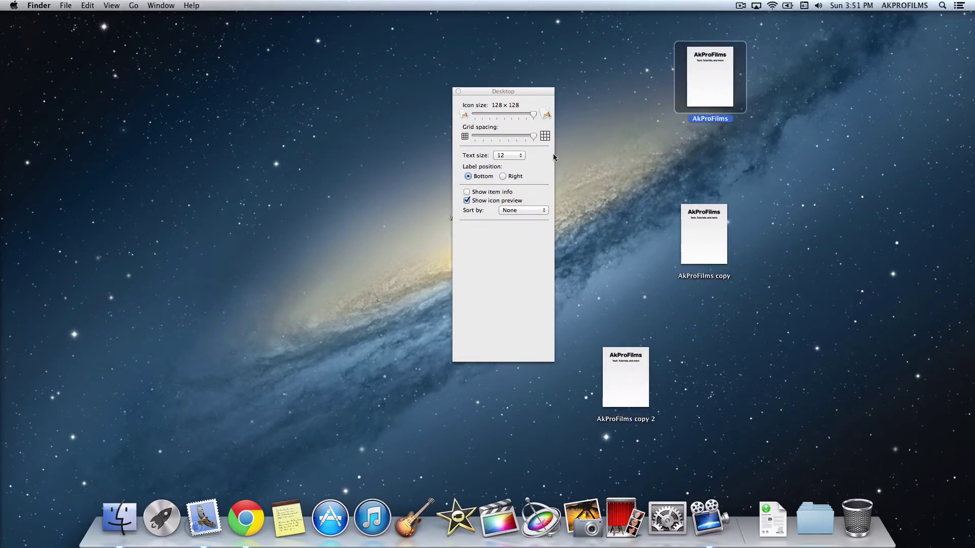
pyautogui.moveTo(533, 136); pyautogui.dragTo(502, 136)
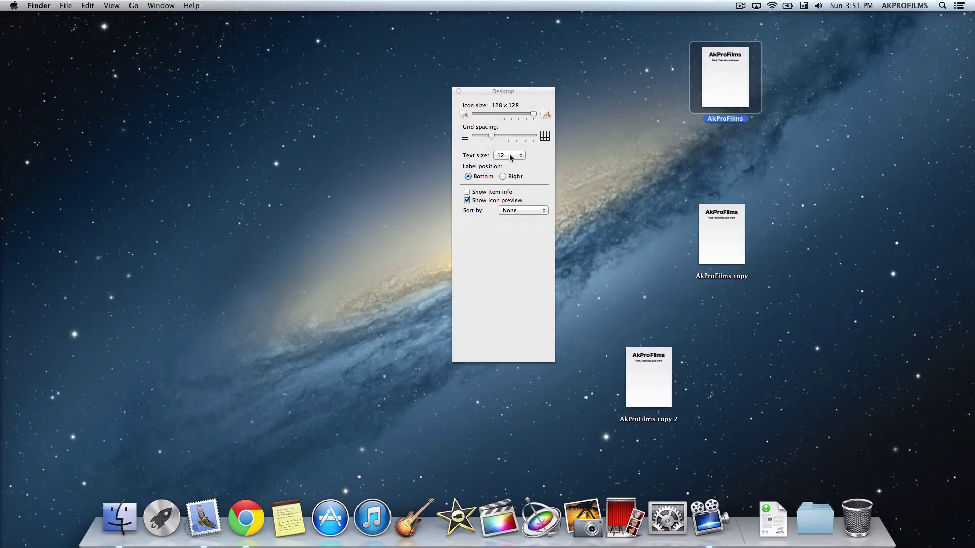
pyautogui.click(509, 156)
pyautogui.click(510, 187)
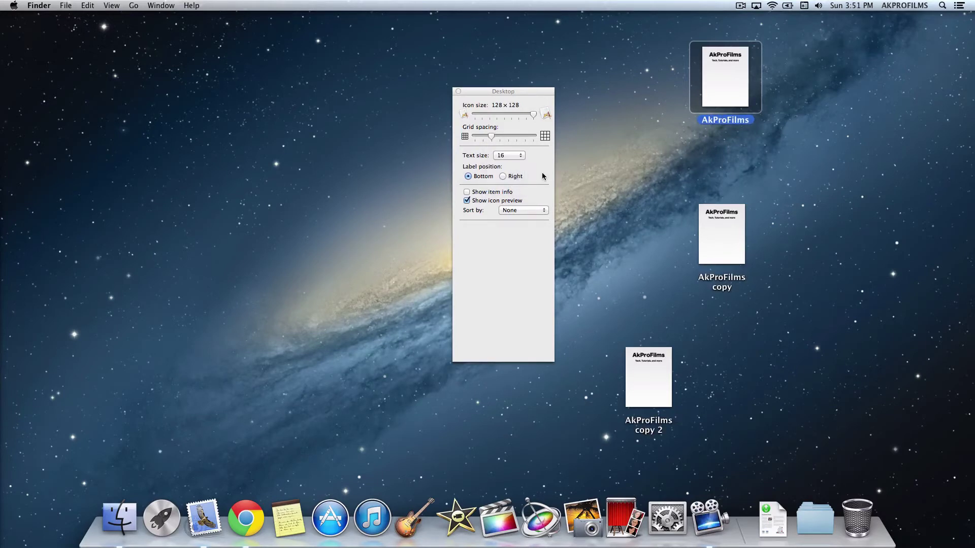
pyautogui.click(510, 155)
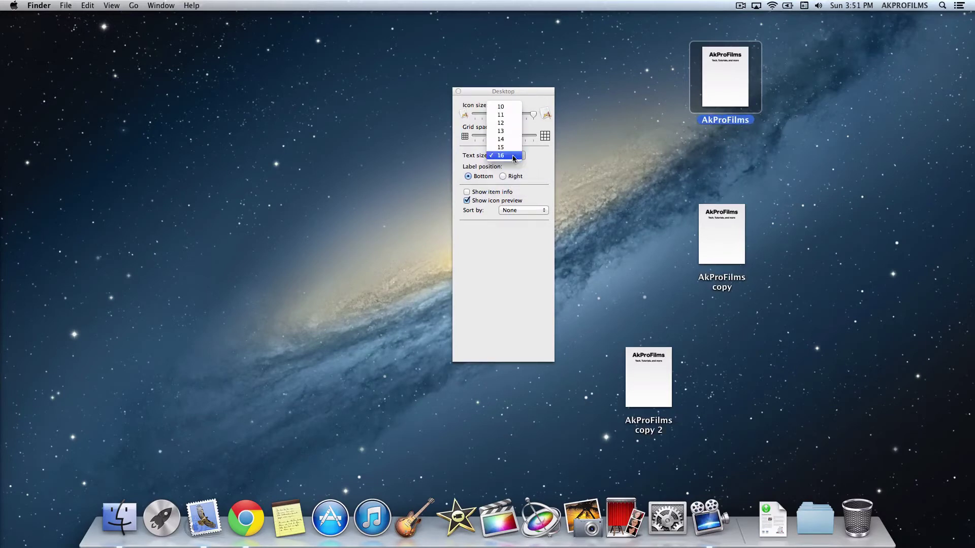
pyautogui.click(513, 124)
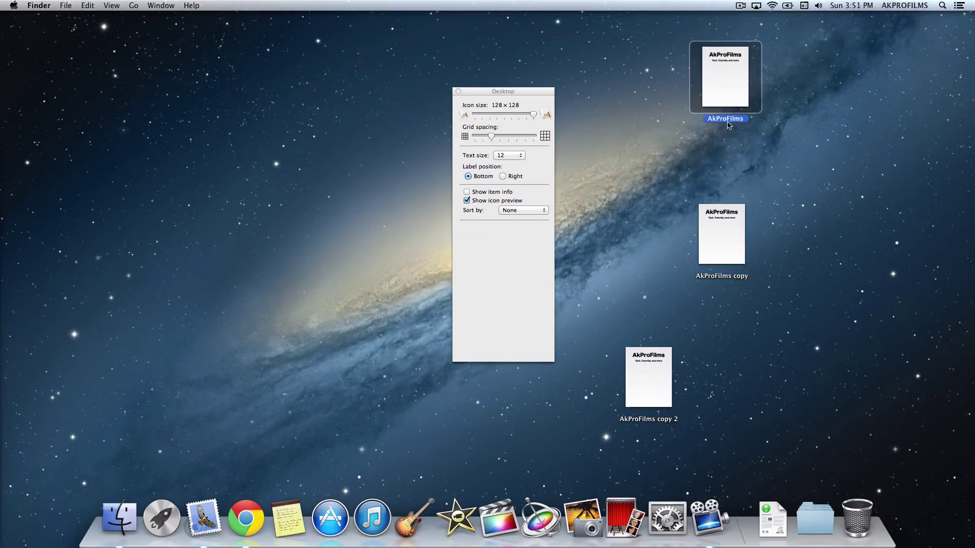
pyautogui.click(504, 177)
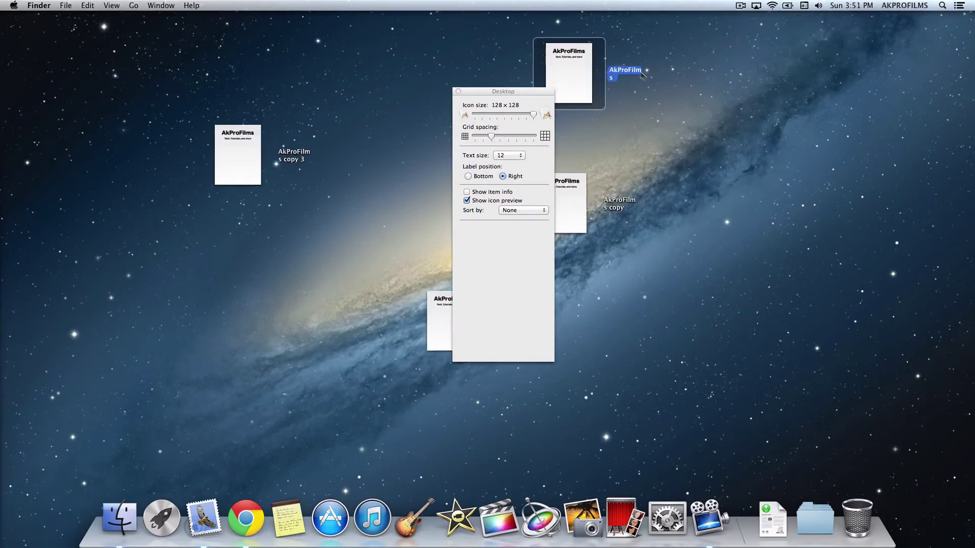
pyautogui.click(468, 176)
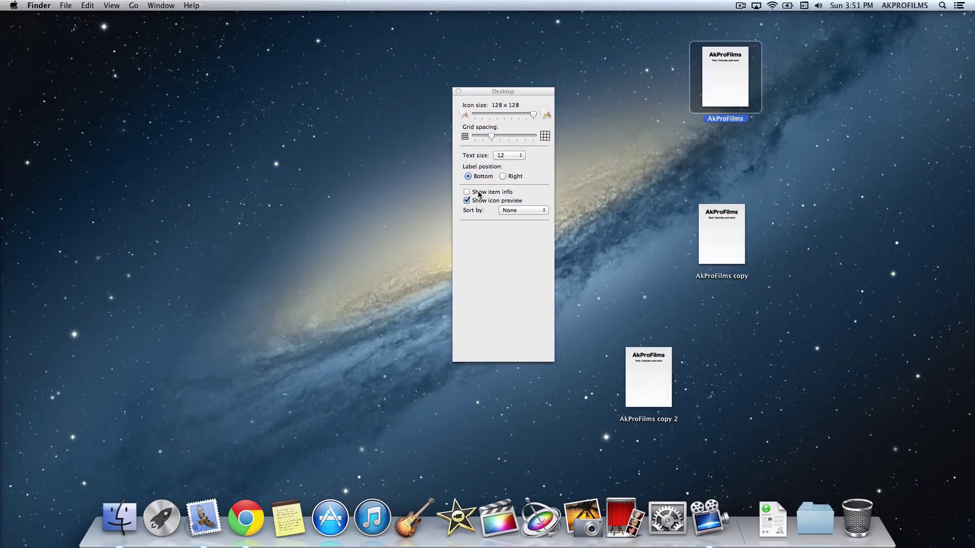
# - Toggle Show item info and Show icon preview on and off, leaving previews shown
pyautogui.click(479, 194)
pyautogui.click(481, 193)
pyautogui.click(475, 202)
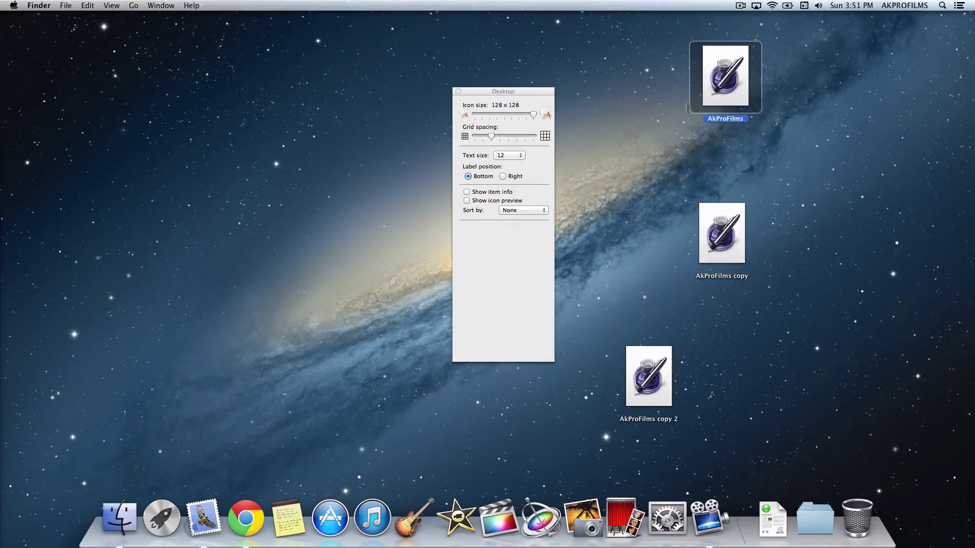
pyautogui.click(492, 201)
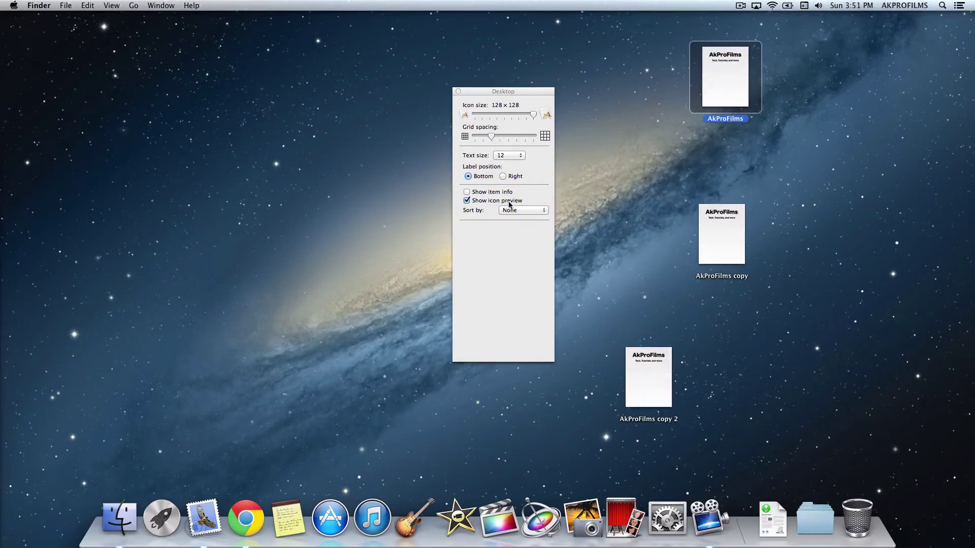
# - Set the desktop's Sort by option to Snap to Grid
pyautogui.click(514, 210)
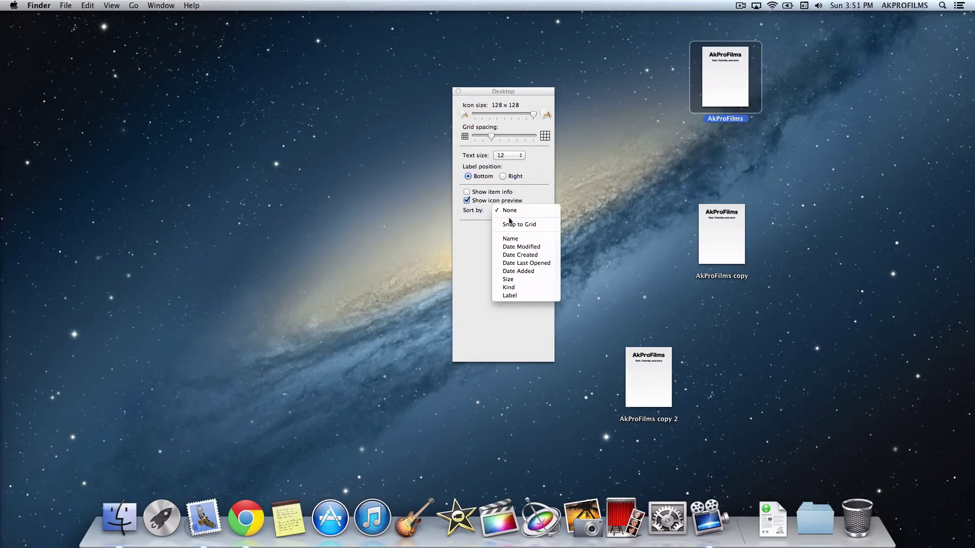
pyautogui.click(520, 224)
pyautogui.click(509, 227)
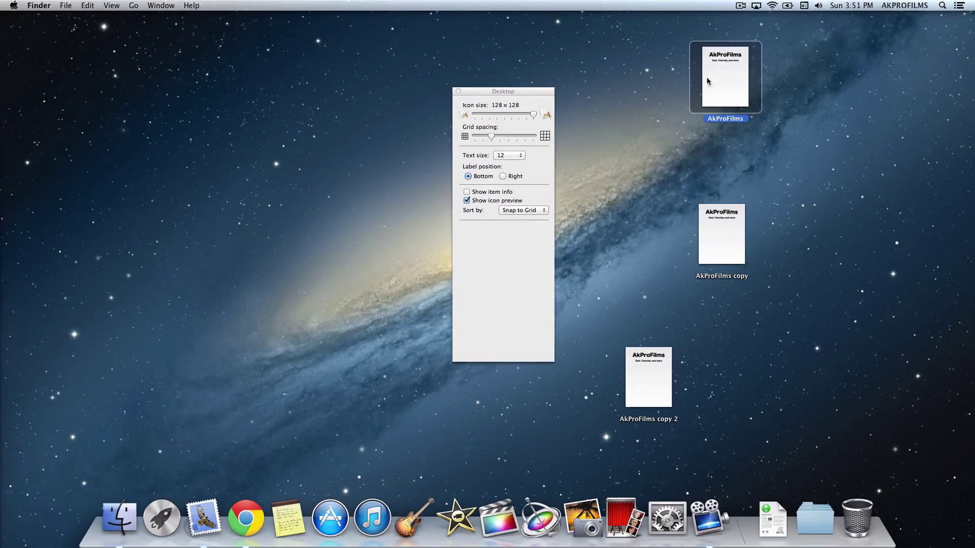
# - Arrange AkProFilms and its three copies into top-right grid slots and tighten icon spacing
pyautogui.moveTo(709, 87); pyautogui.dragTo(632, 72)
pyautogui.moveTo(734, 229); pyautogui.dragTo(710, 60)
pyautogui.moveTo(658, 375); pyautogui.dragTo(718, 144)
pyautogui.moveTo(507, 93); pyautogui.dragTo(273, 88)
pyautogui.moveTo(508, 165); pyautogui.dragTo(634, 144)
pyautogui.moveTo(293, 88); pyautogui.dragTo(468, 78)
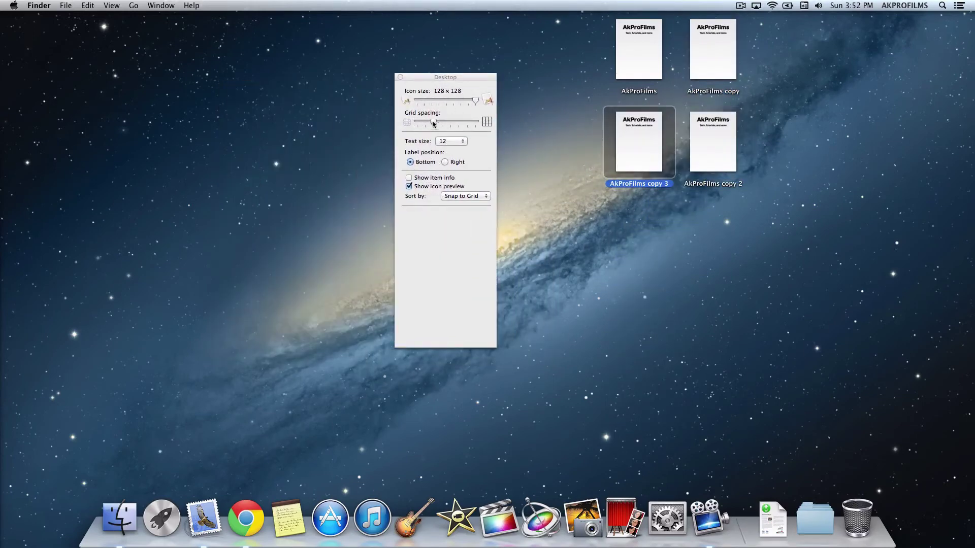
pyautogui.moveTo(435, 123)
pyautogui.mouseDown()
pyautogui.moveTo(463, 123)
pyautogui.moveTo(423, 124)
pyautogui.moveTo(522, 118)
pyautogui.moveTo(420, 124)
pyautogui.moveTo(433, 124)
pyautogui.mouseUp()
# - Set Sort by to None, move AkProFilms copy 3, and shrink icons to 56 × 56
pyautogui.click(455, 197)
pyautogui.click(457, 183)
pyautogui.moveTo(638, 149); pyautogui.dragTo(660, 245)
pyautogui.moveTo(476, 100); pyautogui.dragTo(439, 102)
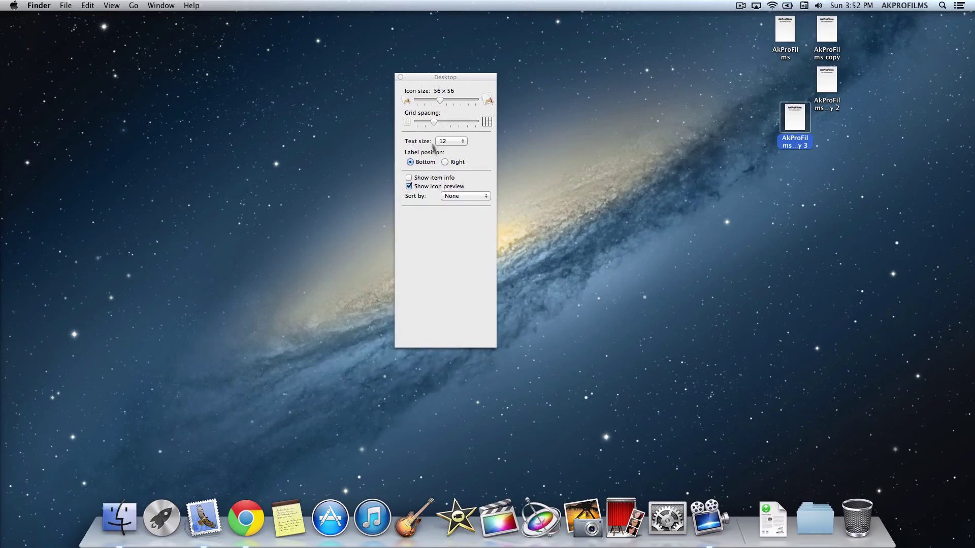
# - Close view options, place AkProFilms copy 3 below AkProFilms, then select the four icons
pyautogui.click(400, 77)
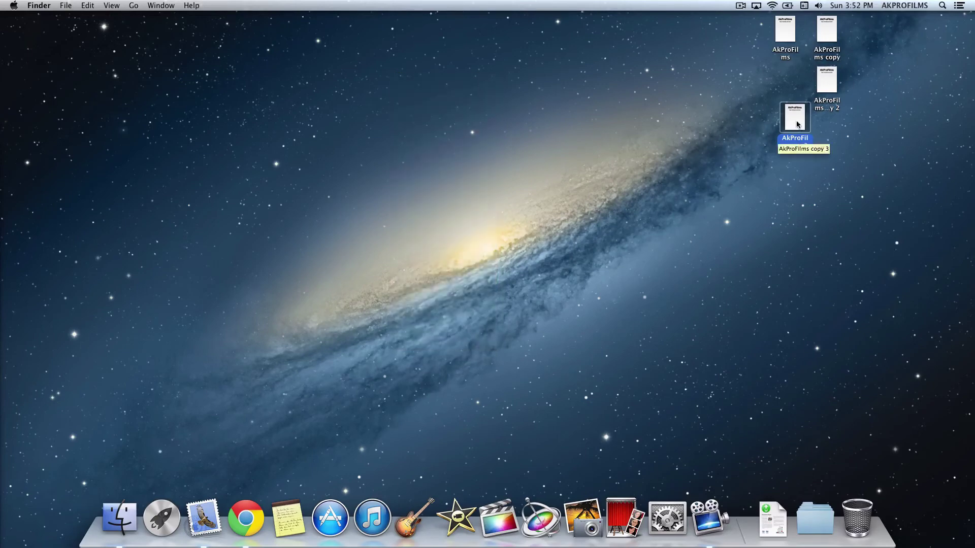
pyautogui.moveTo(797, 124); pyautogui.dragTo(789, 89)
pyautogui.moveTo(773, 161); pyautogui.dragTo(943, 40)
pyautogui.click(868, 223)
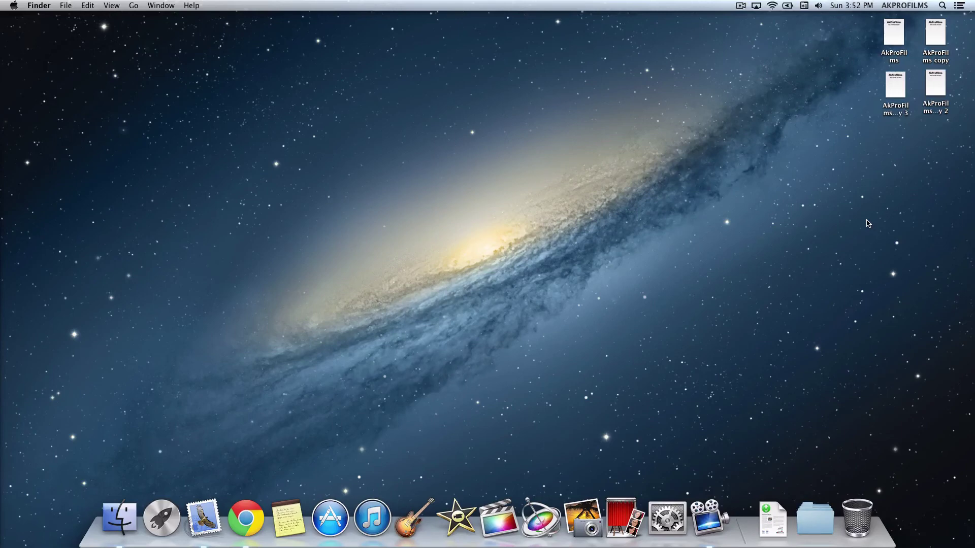
pyautogui.moveTo(863, 177); pyautogui.dragTo(927, 151)
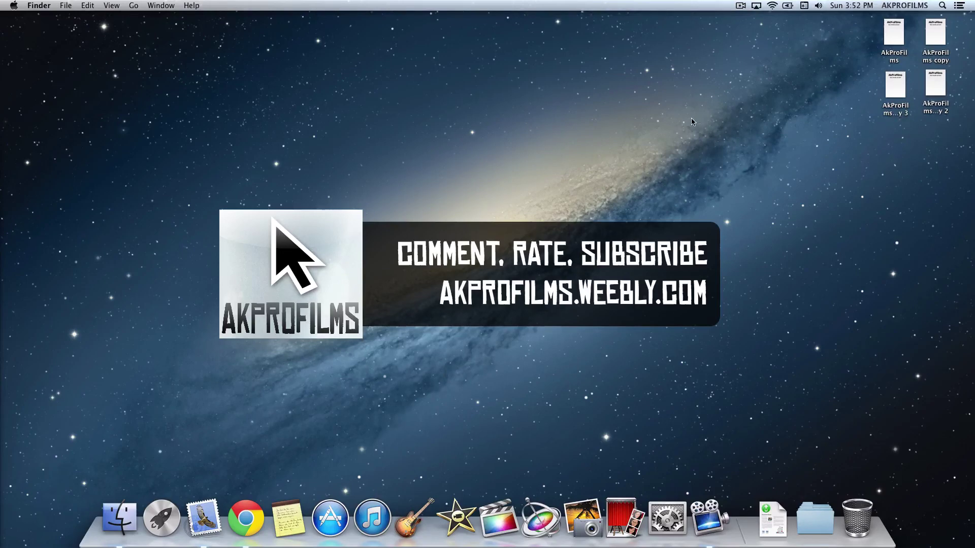